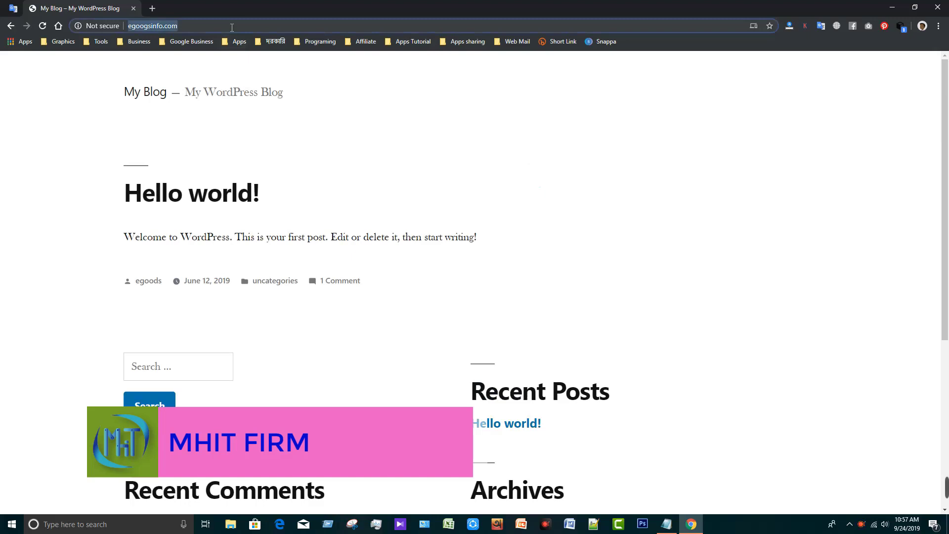
Open the WordPress admin login page at egoogsinfo.com/wp-admin.
click(232, 28)
text(/)
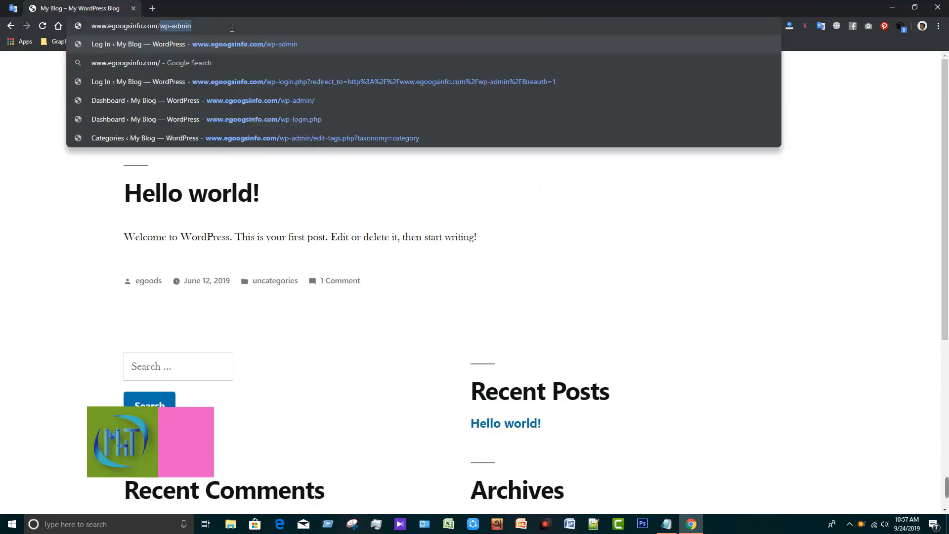
text(wp-admin)
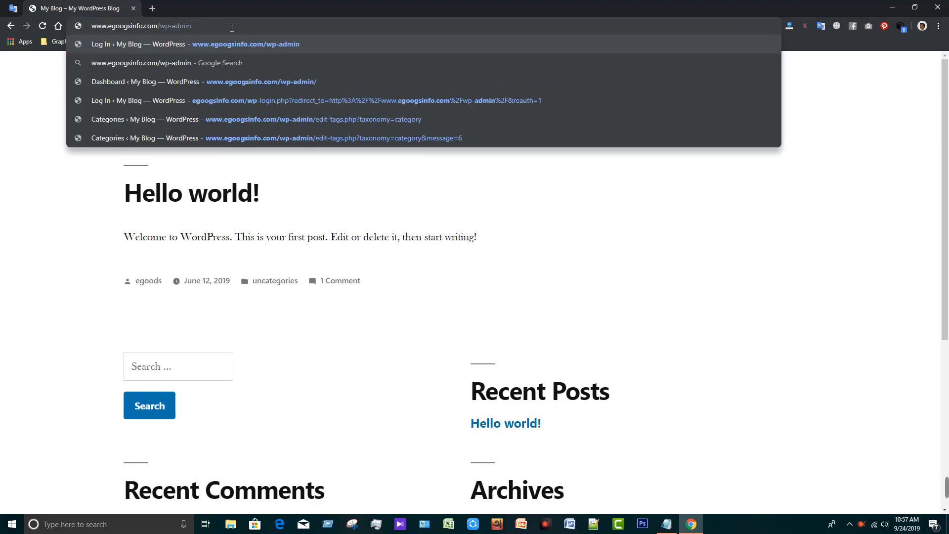
key(Return)
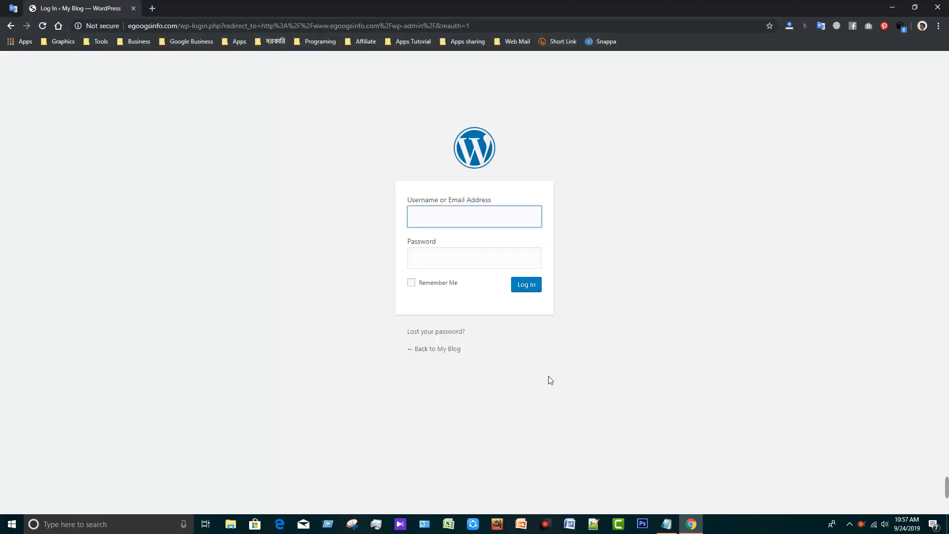
Log in to the WordPress admin with the account username and password copied from the Notepad note.
click(666, 524)
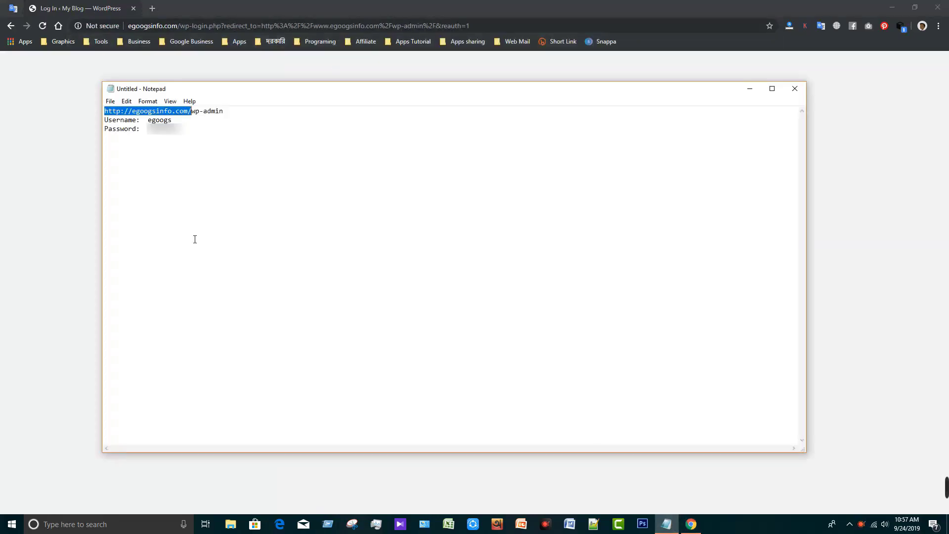
double_click(159, 120)
key(ctrl+c)
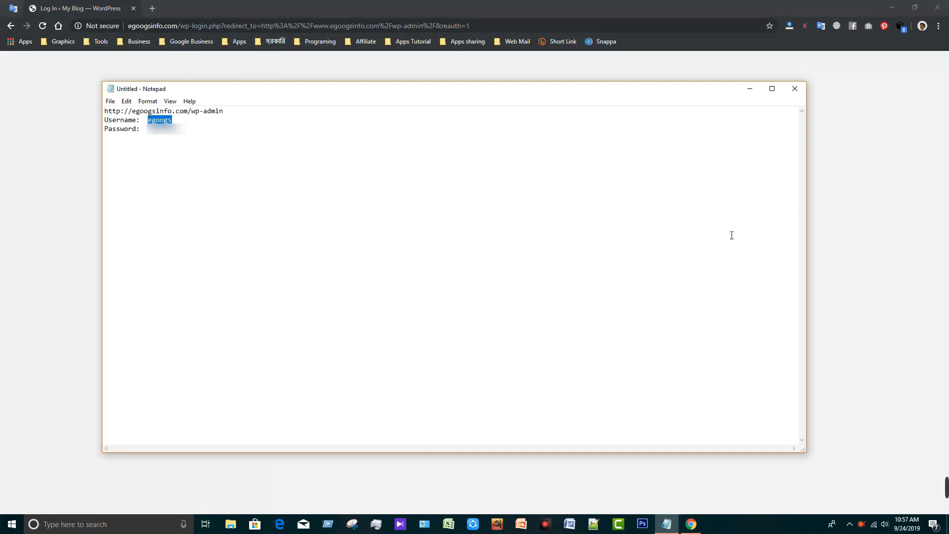
key(alt+Tab)
click(504, 218)
key(ctrl+v)
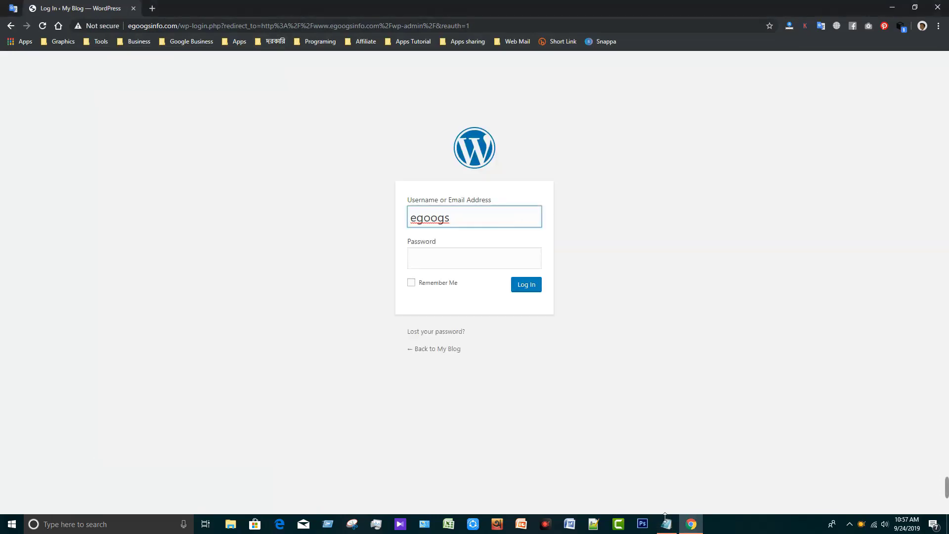
click(666, 523)
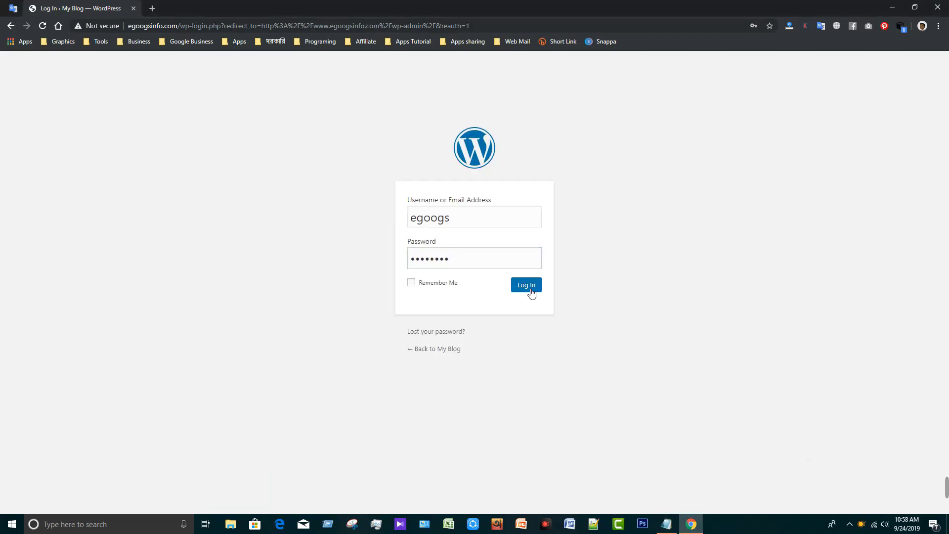
click(528, 288)
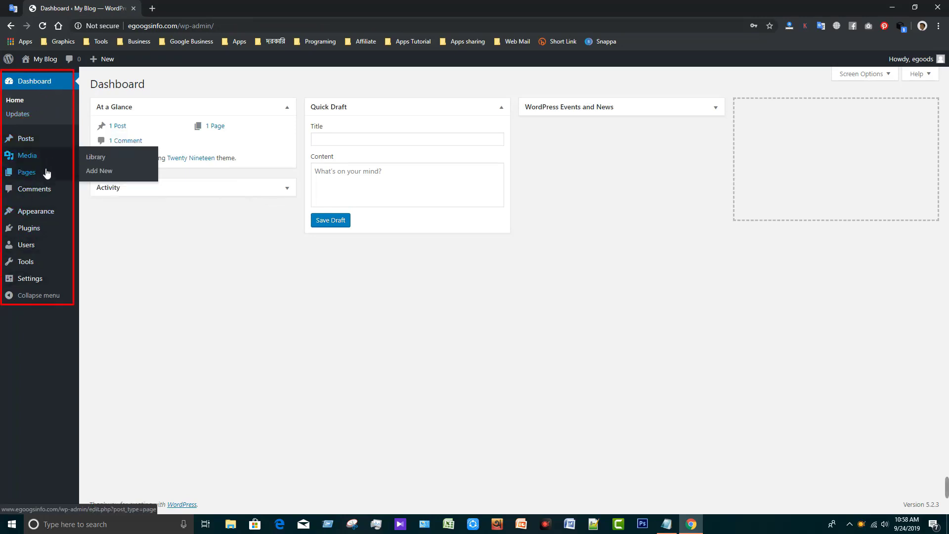
View the My Blog front page in a separate tab and return to the dashboard.
mouse_move(42, 177)
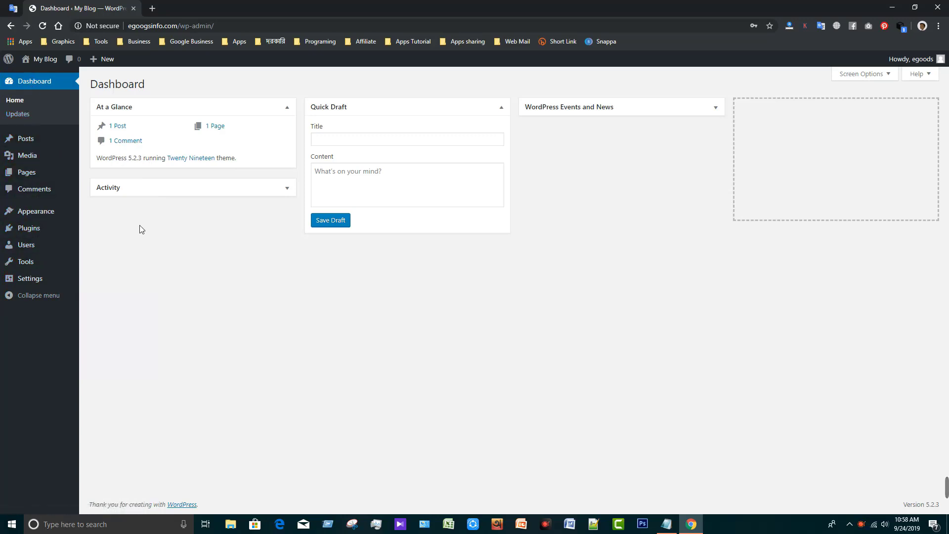
middle_click(46, 60)
click(211, 11)
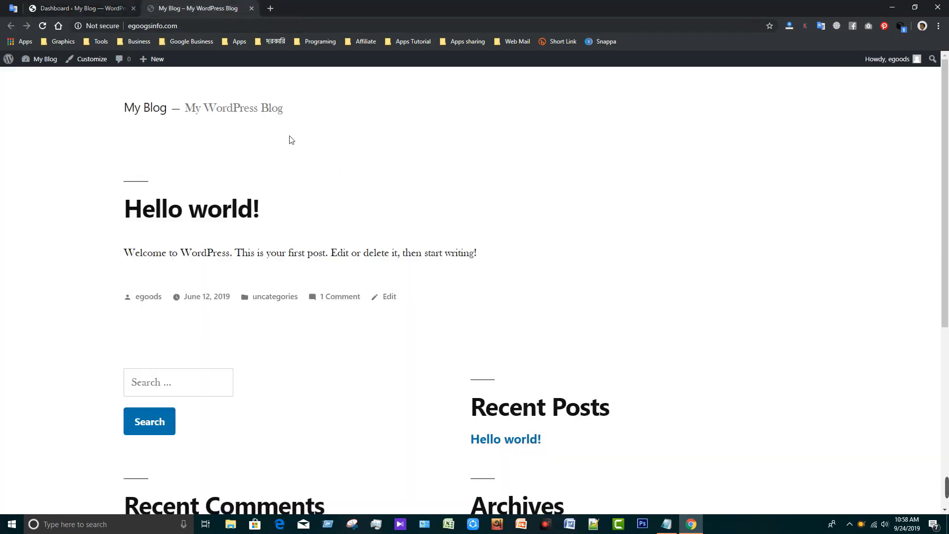
click(100, 11)
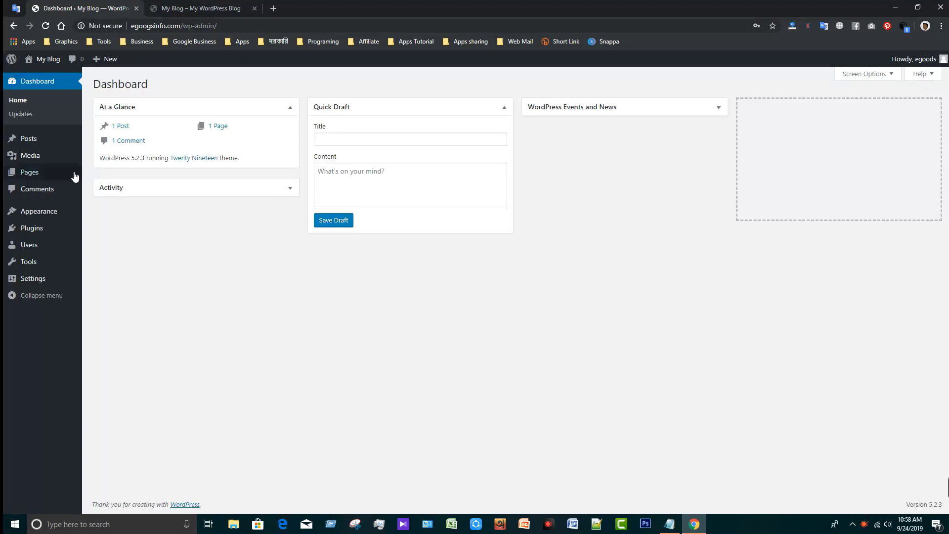
Quick-edit the "uncategories" post category, renaming it News, clearing its slug and updating the category.
mouse_move(33, 142)
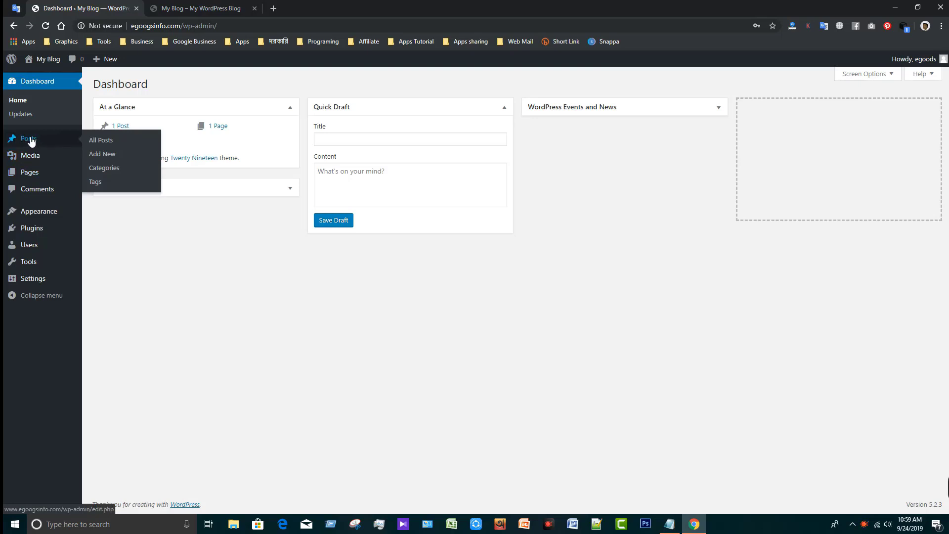
click(109, 170)
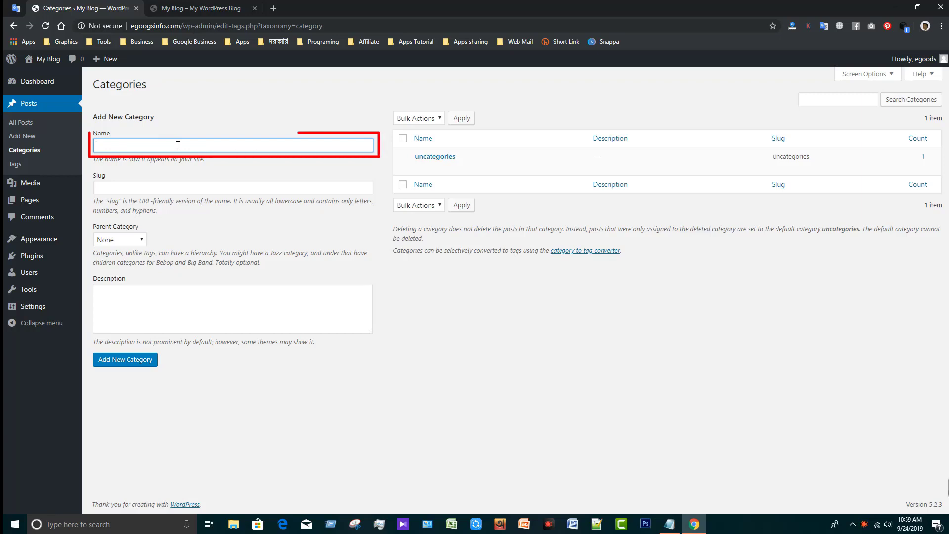
mouse_move(440, 178)
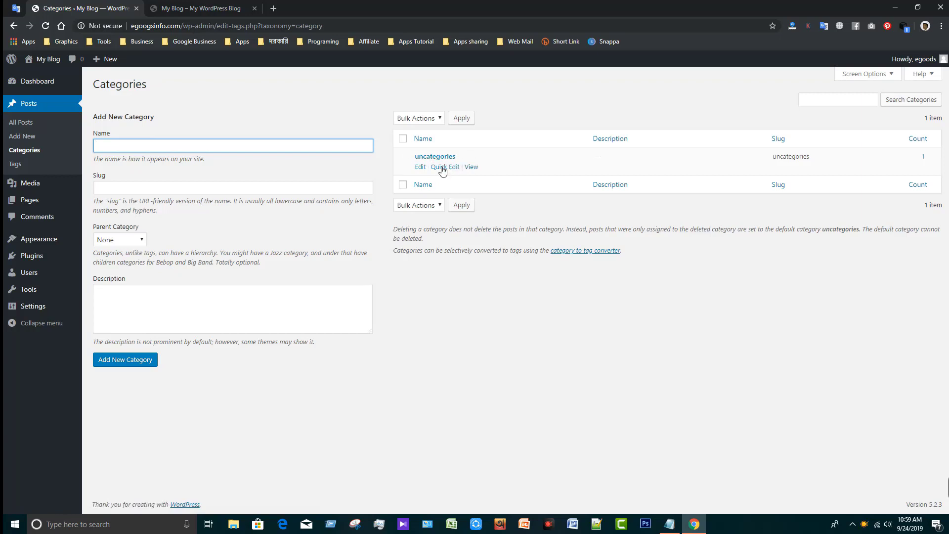
click(442, 170)
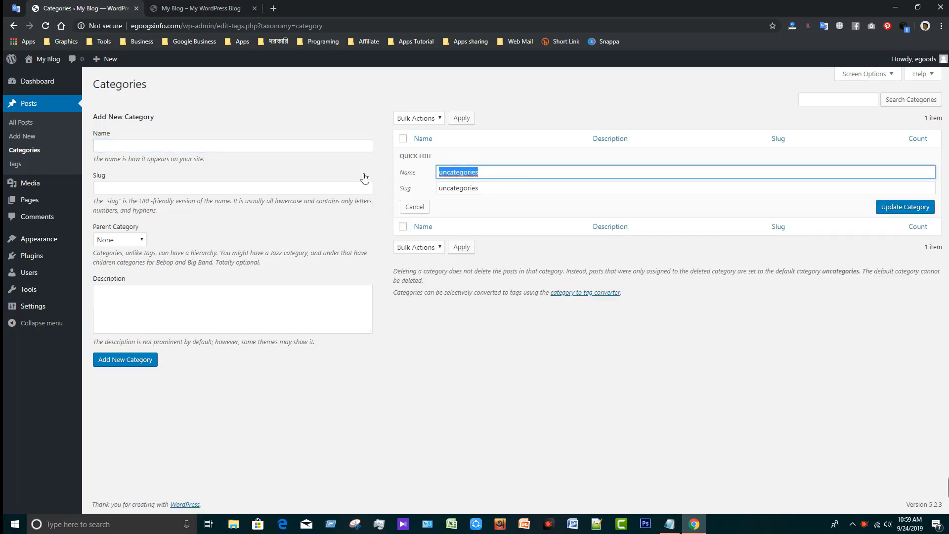
text(News)
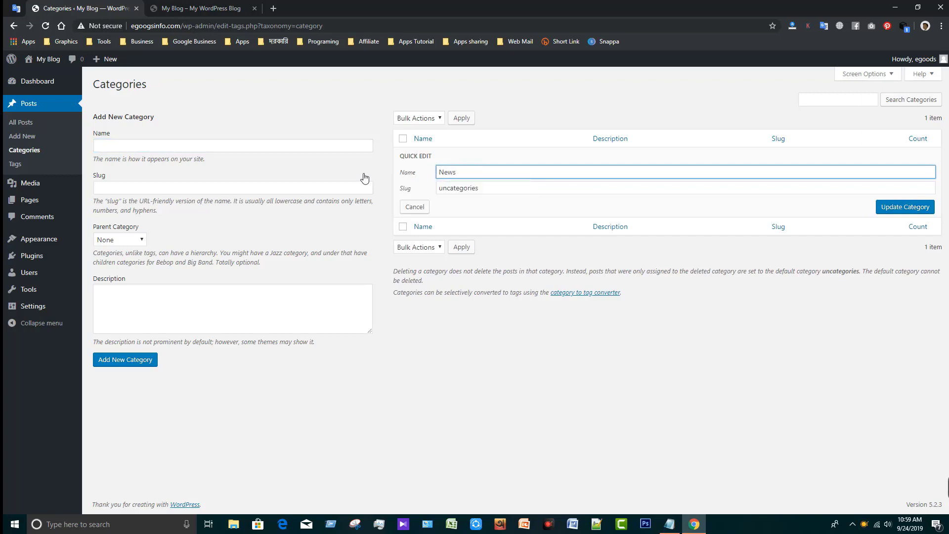
key(Tab)
key(BackSpace)
click(929, 214)
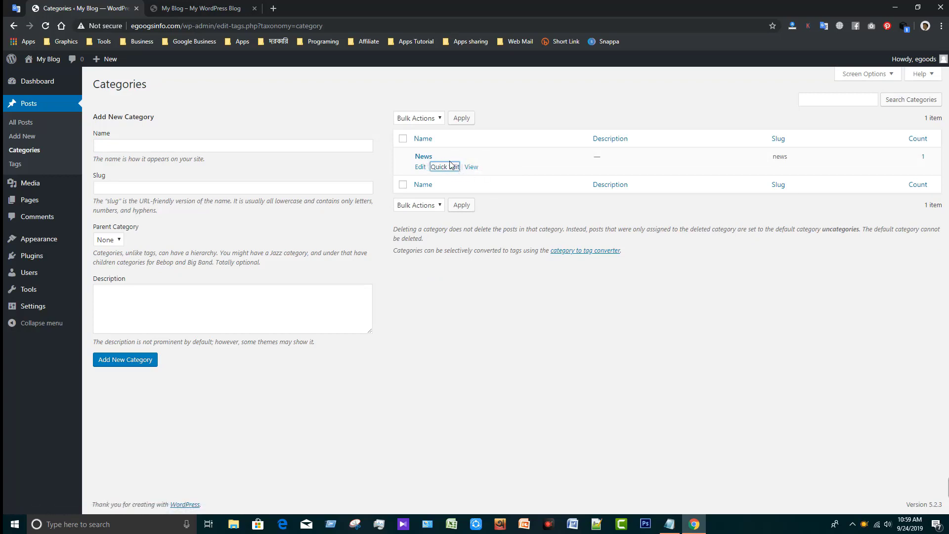
Add three top-level post categories named Mobile, Laptop and Camera.
click(222, 143)
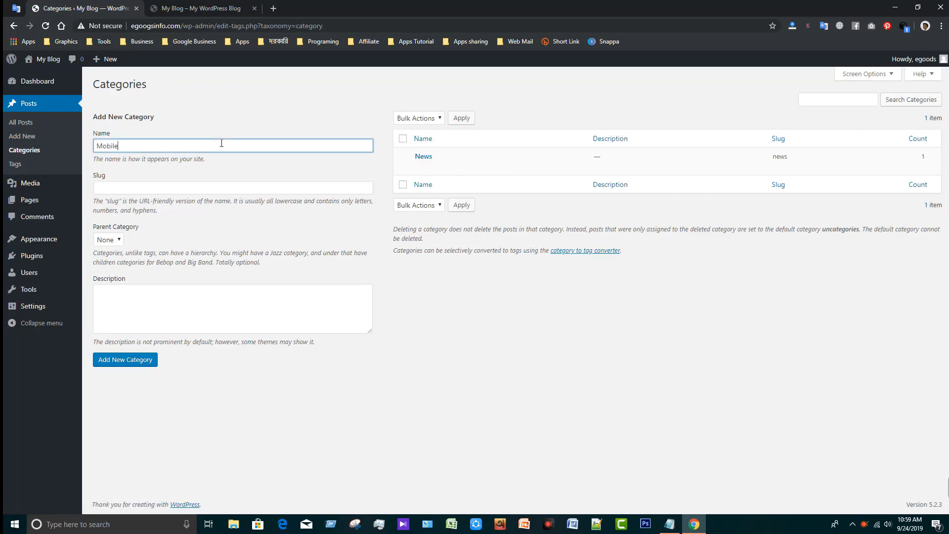
key(Return)
text(Laptop)
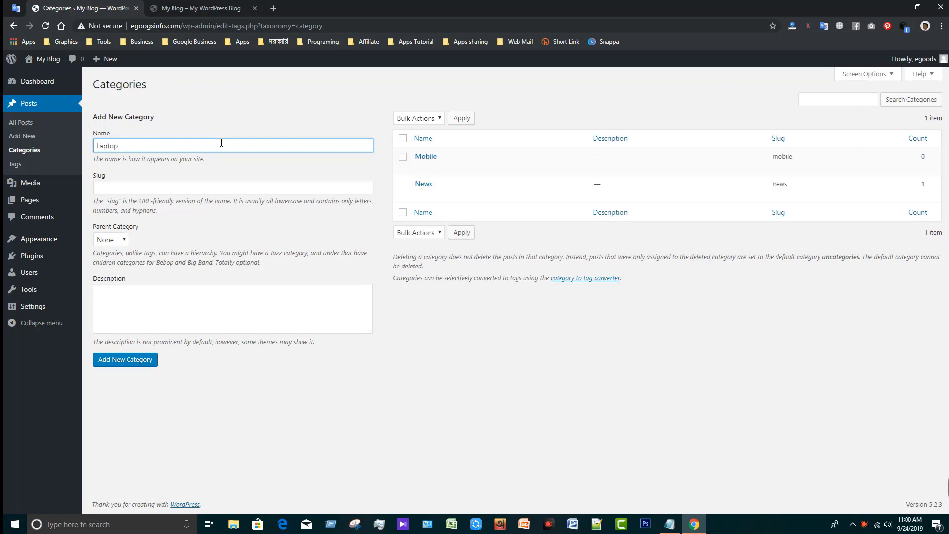
key(Return)
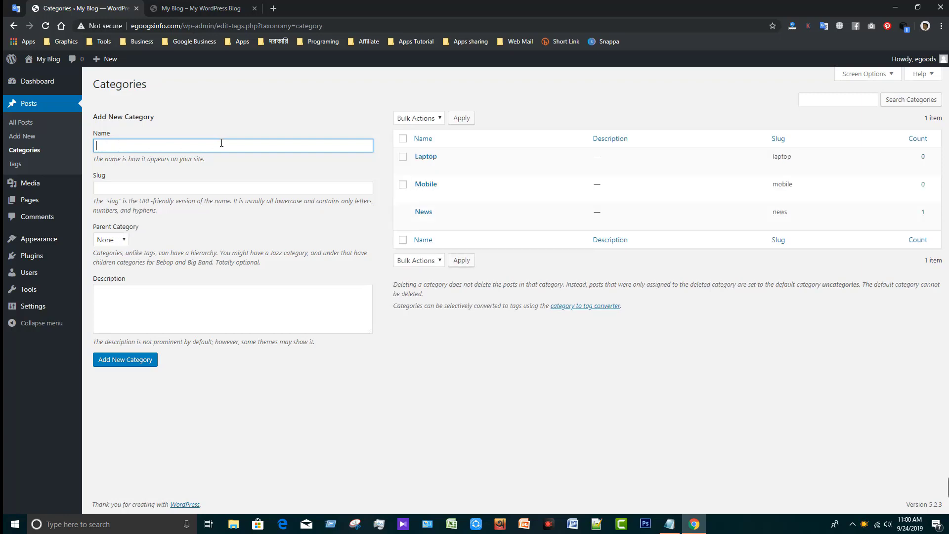
text(Camera)
key(Return)
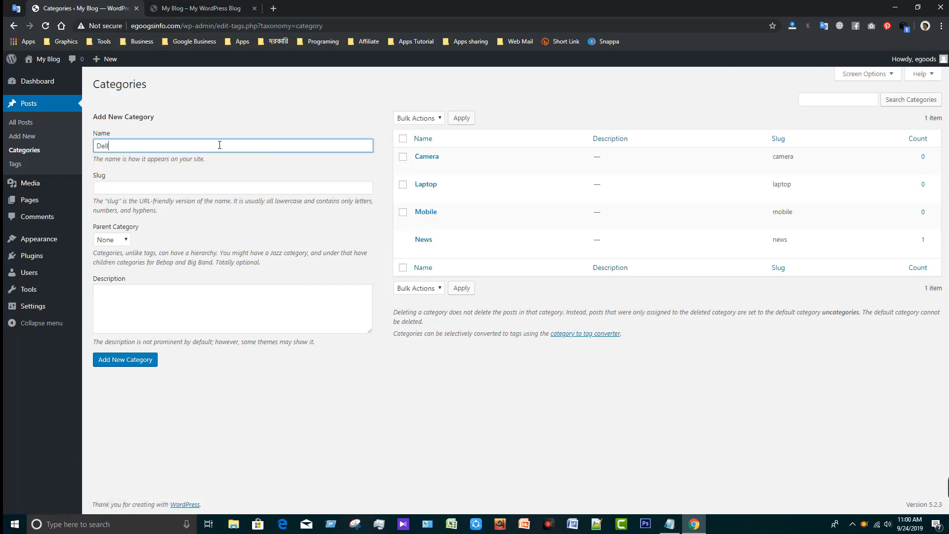
Add the subcategories Dell and Acer under the parent category Laptop.
click(128, 241)
click(119, 269)
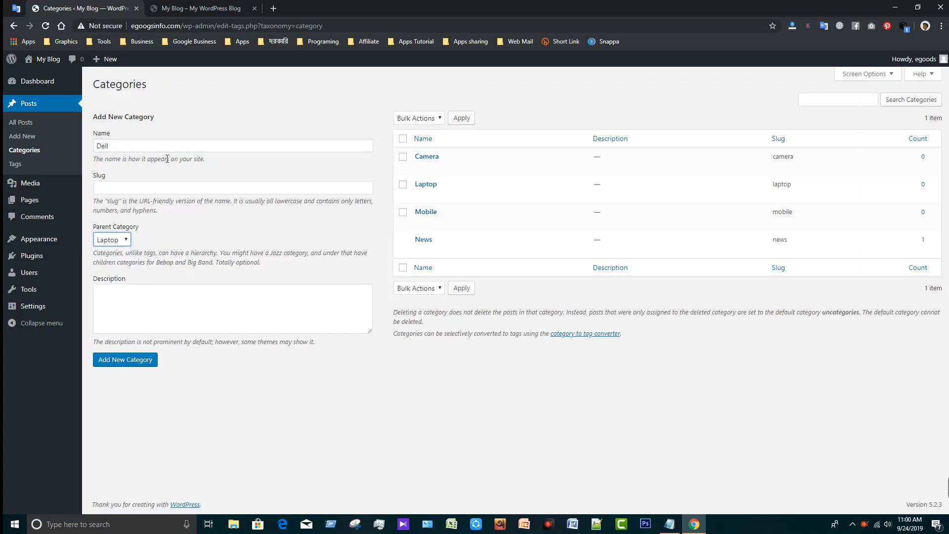
double_click(129, 147)
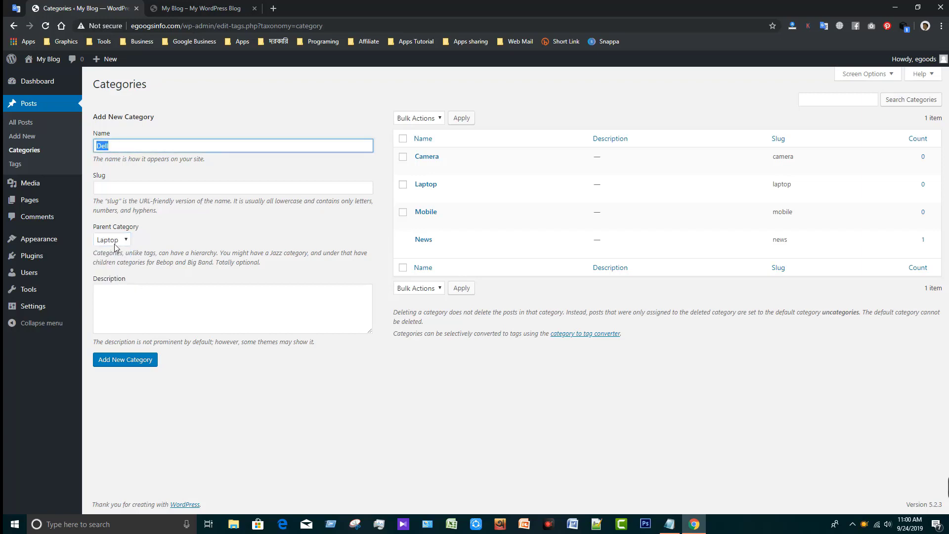
click(135, 147)
key(Return)
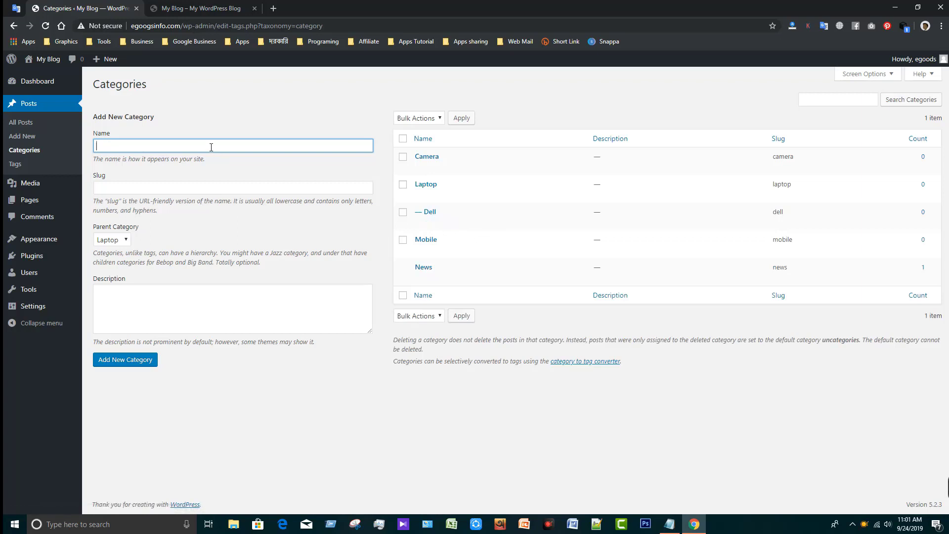
text(Acer)
key(Return)
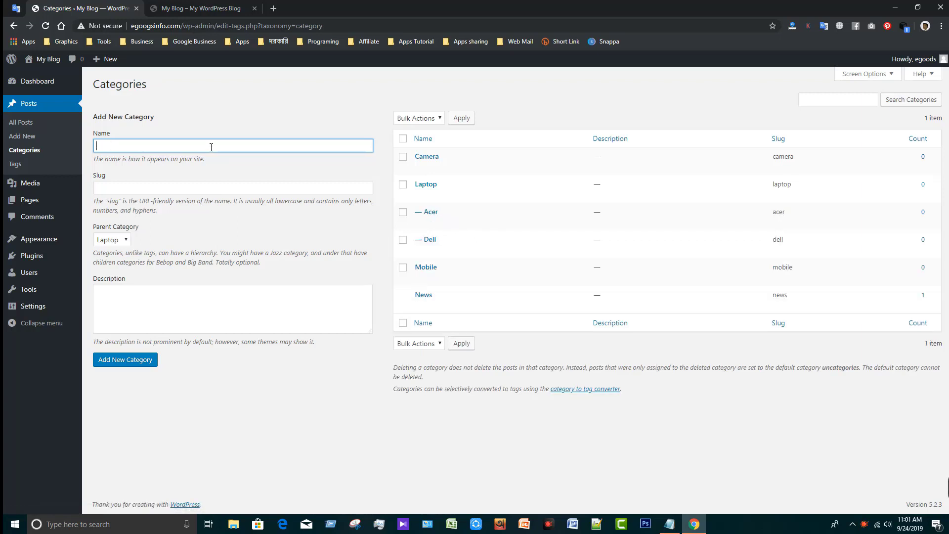
Add the subcategories Iphone and Sony under the parent category Mobile.
click(128, 241)
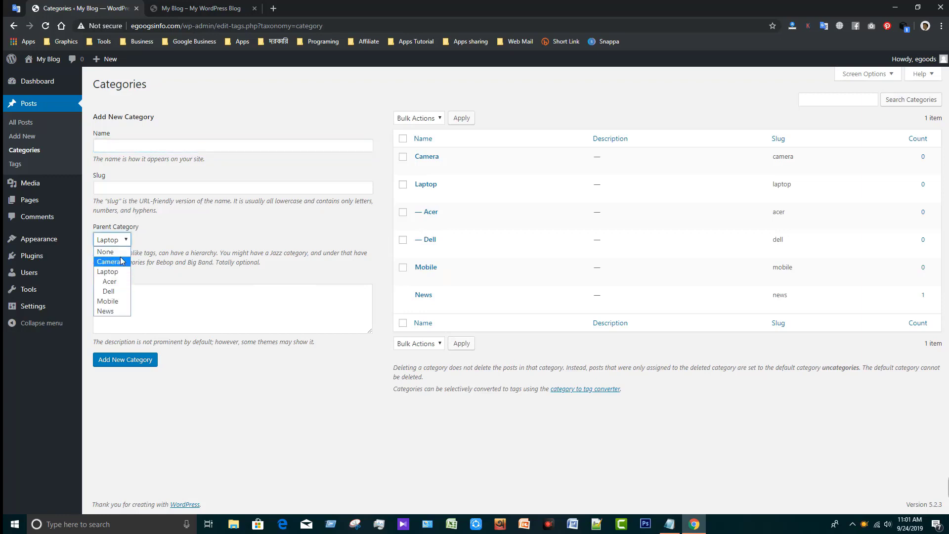
click(124, 262)
click(127, 242)
click(122, 251)
click(183, 147)
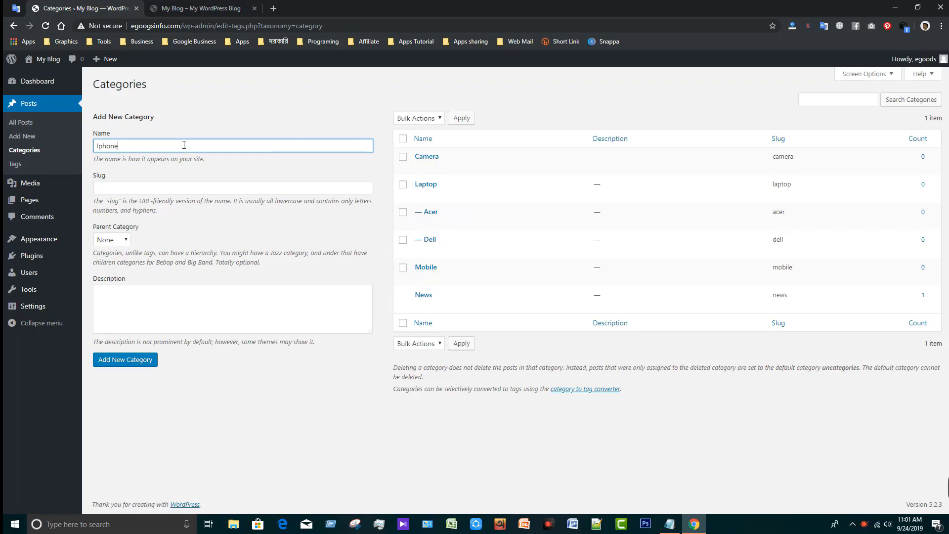
click(122, 242)
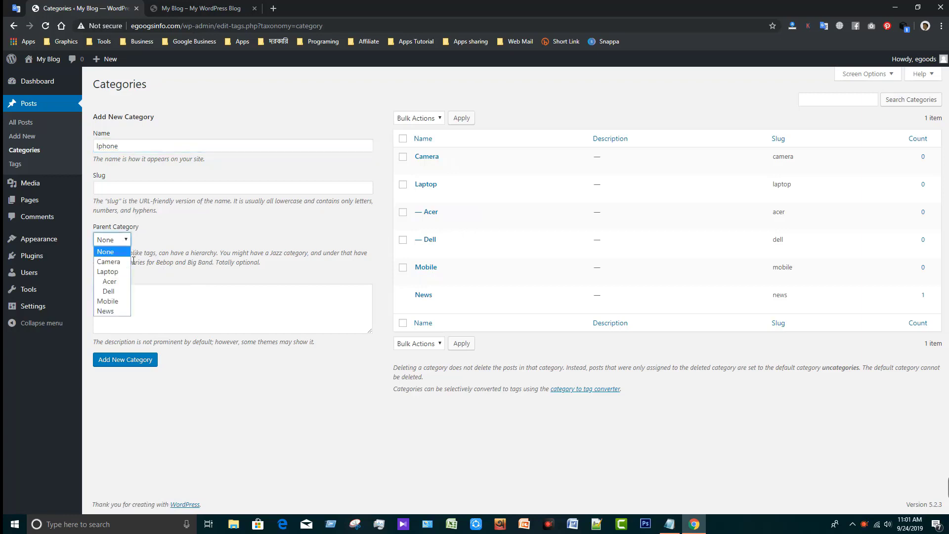
click(142, 297)
click(121, 242)
click(108, 301)
click(211, 144)
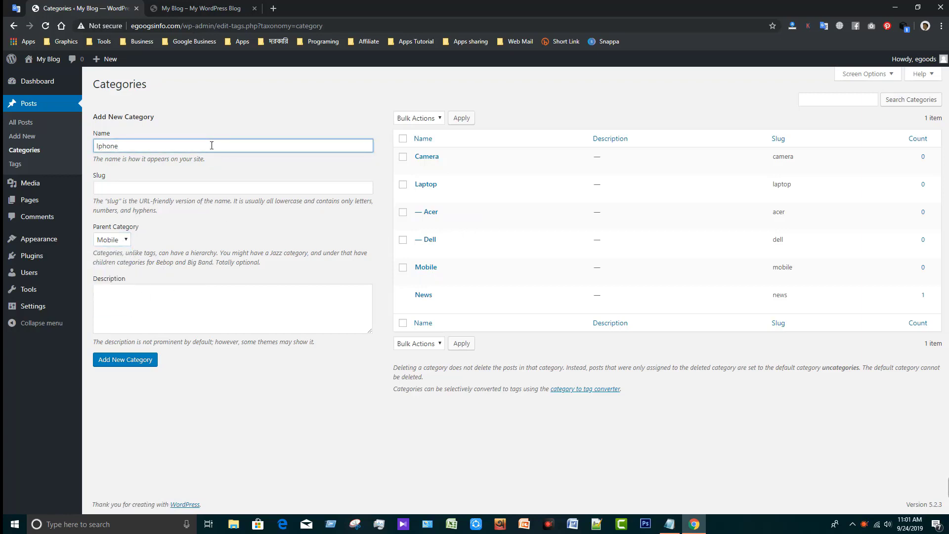
key(Return)
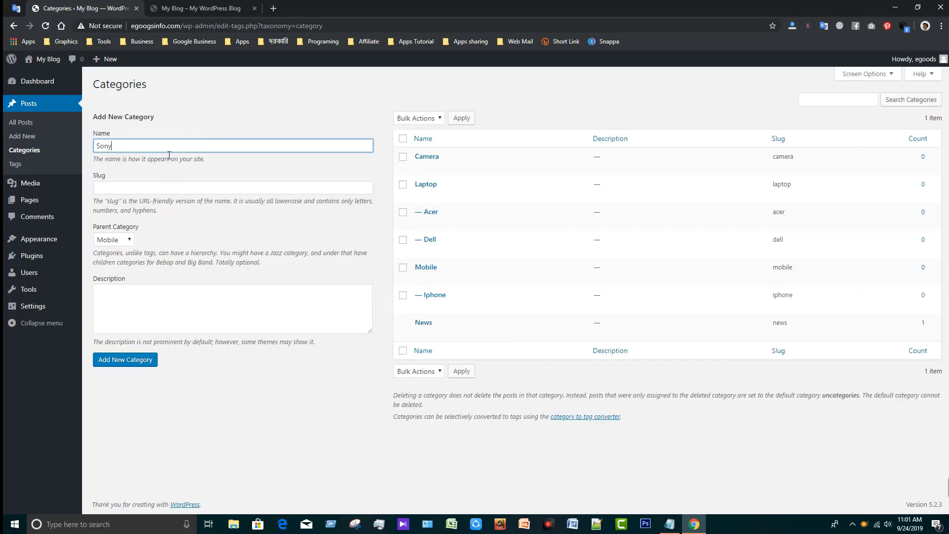
key(Return)
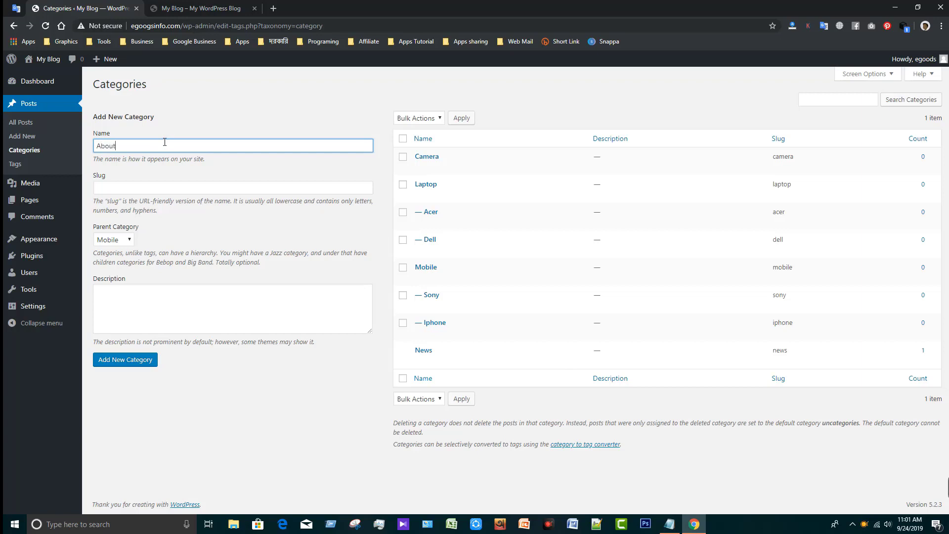
Clear the new category's name field, create a new page and title it About.
drag(147, 144, 68, 145)
key(BackSpace)
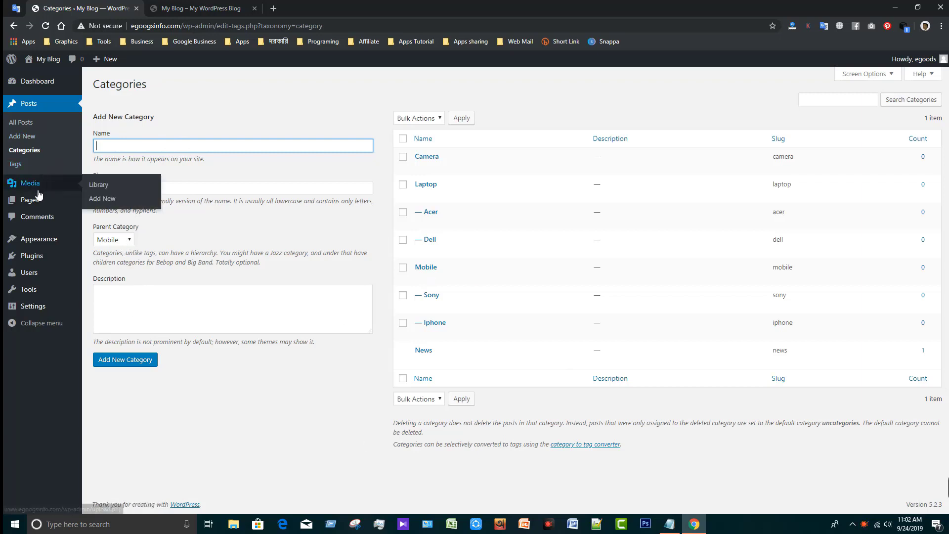
mouse_move(45, 200)
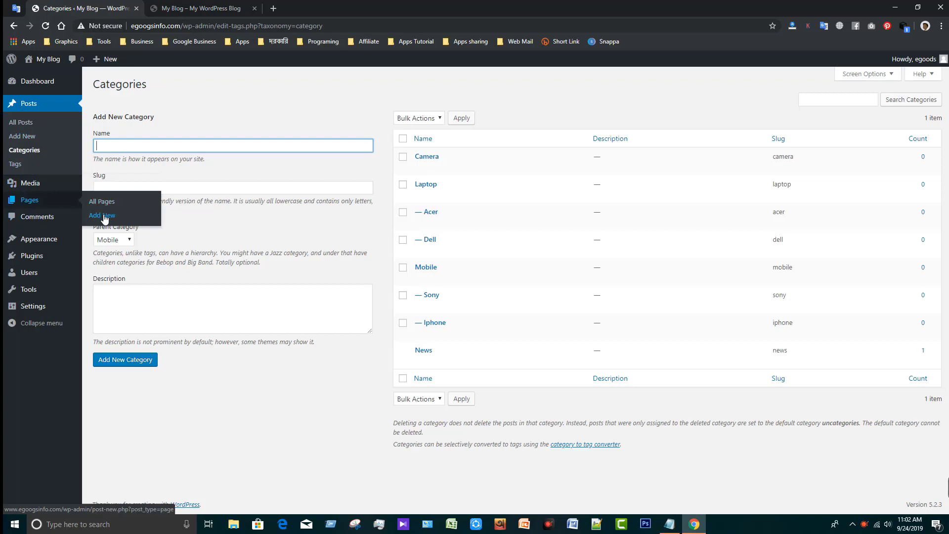
click(105, 217)
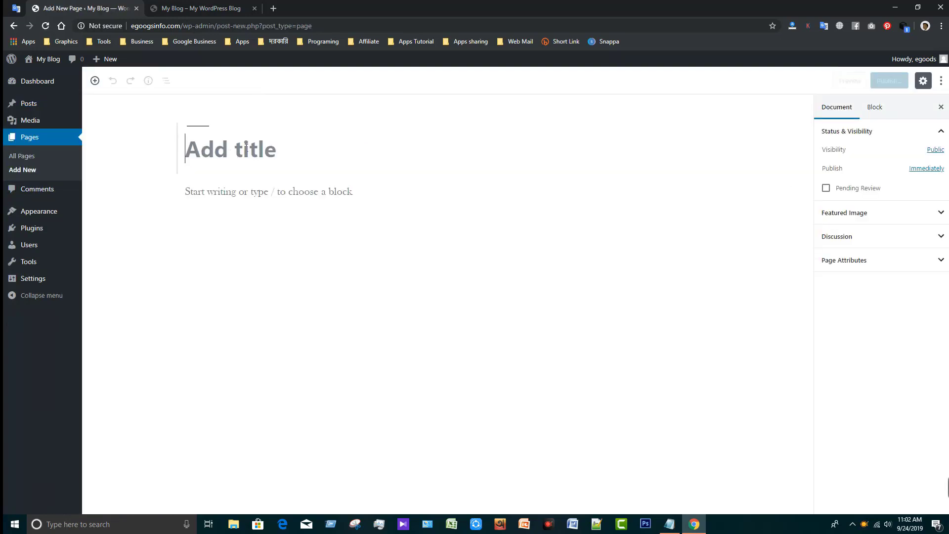
text(About)
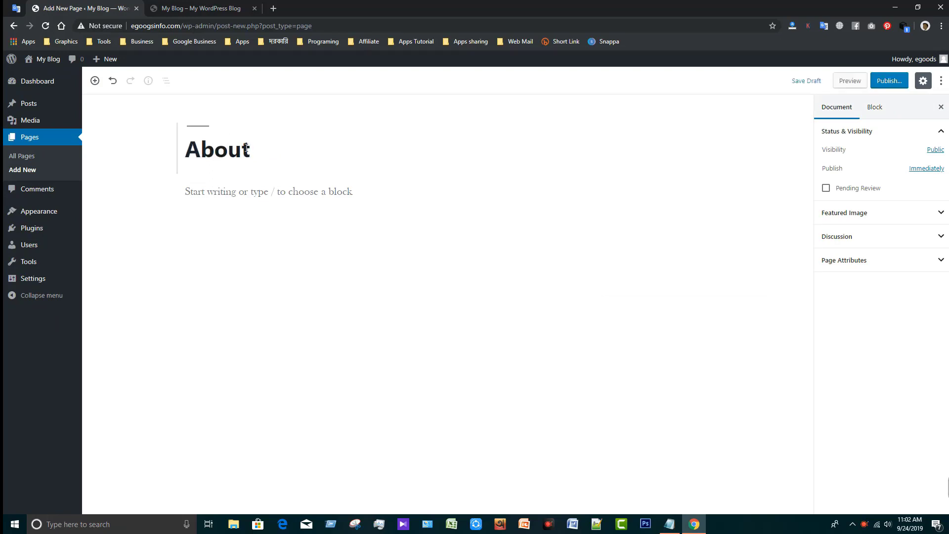
Write "This is about egoogs Info" as the About page's body text and publish the page.
click(233, 191)
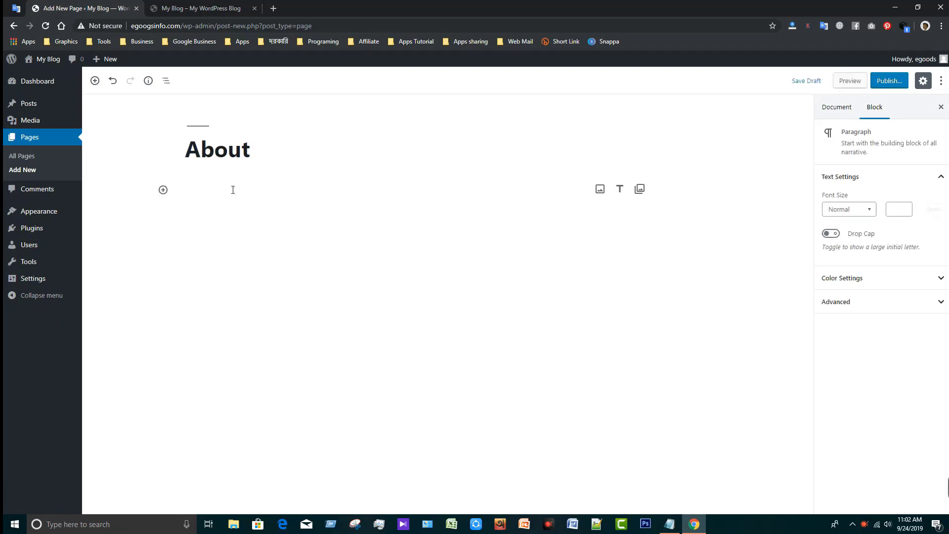
text(This is about)
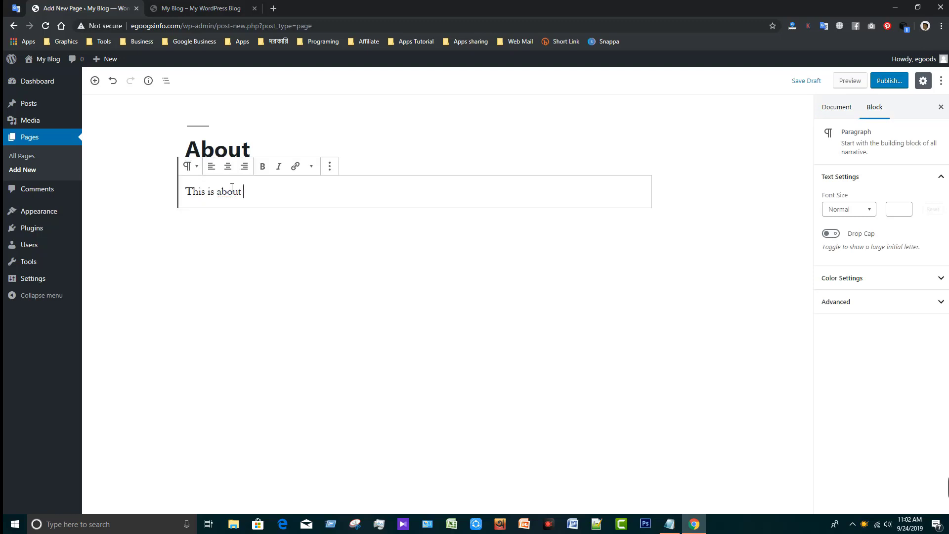
text( egoo)
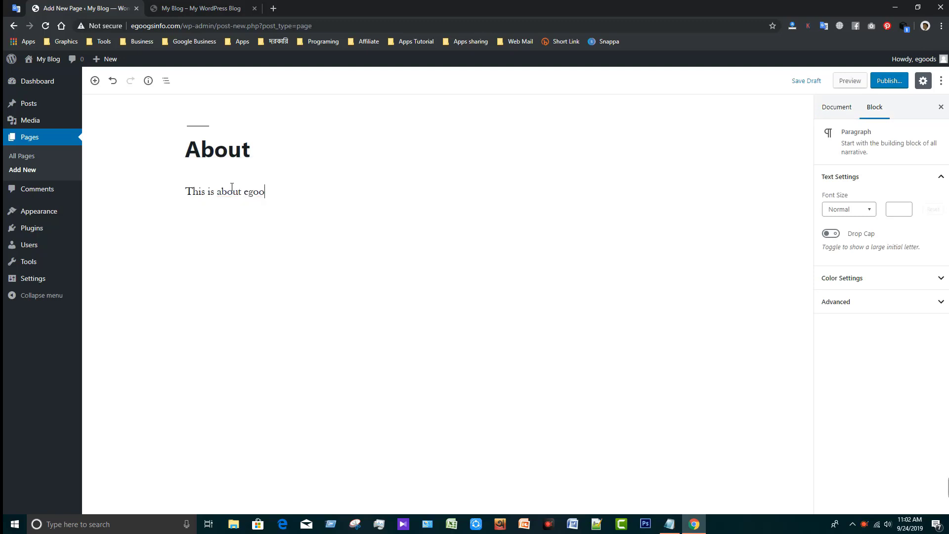
text(gs Info)
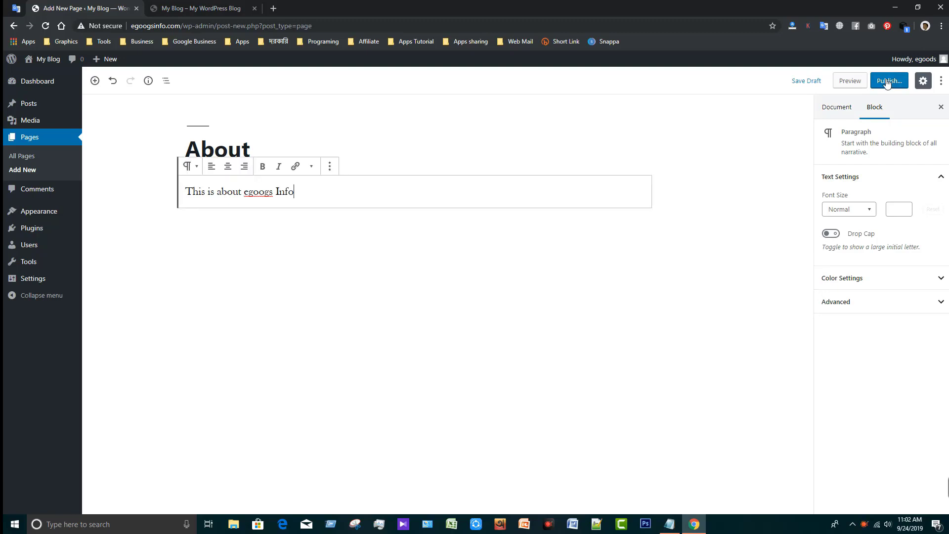
click(888, 81)
click(894, 82)
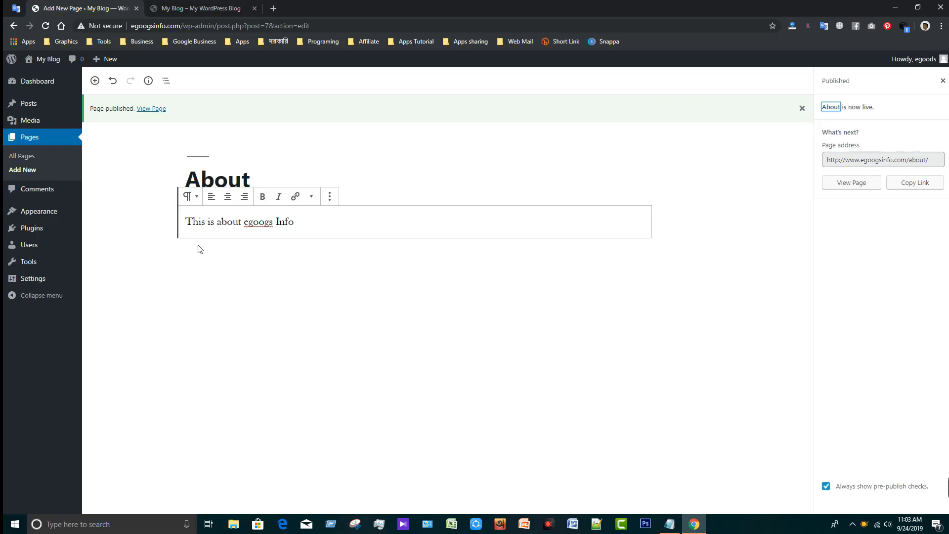
Create the site's first navigation menu with the name Menu.
mouse_move(47, 213)
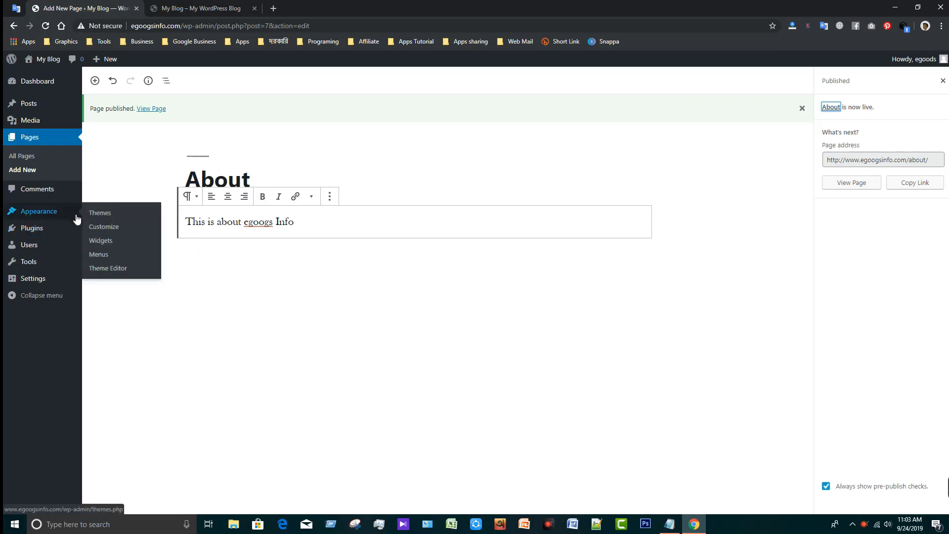
click(102, 255)
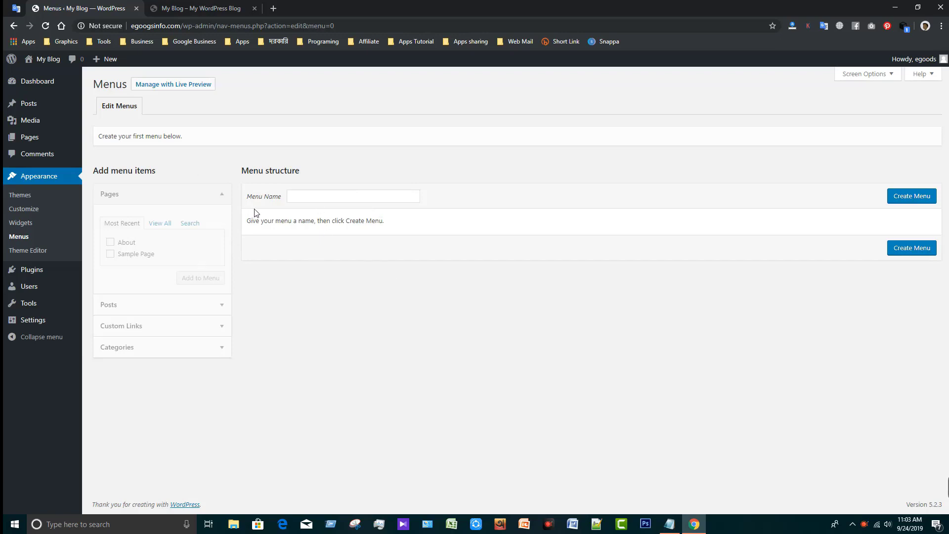
click(318, 196)
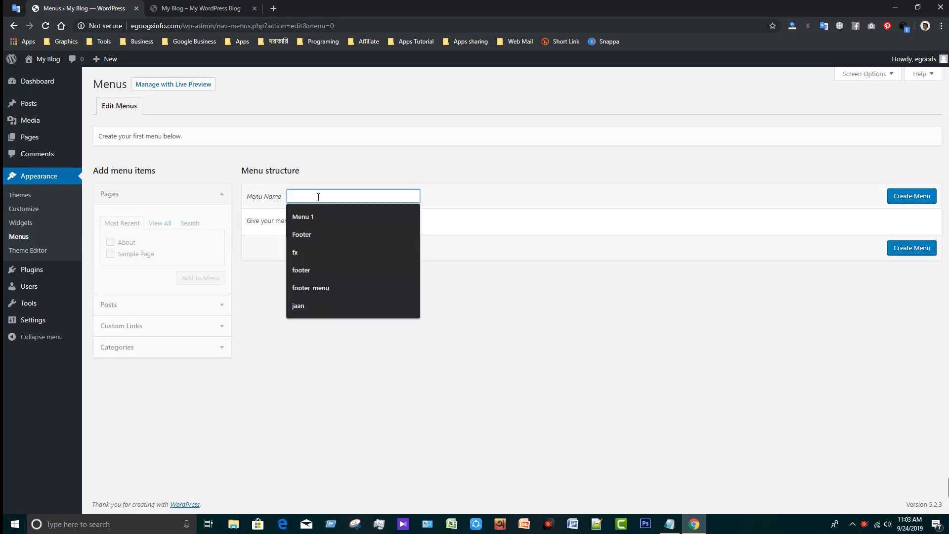
text(Menu)
click(911, 196)
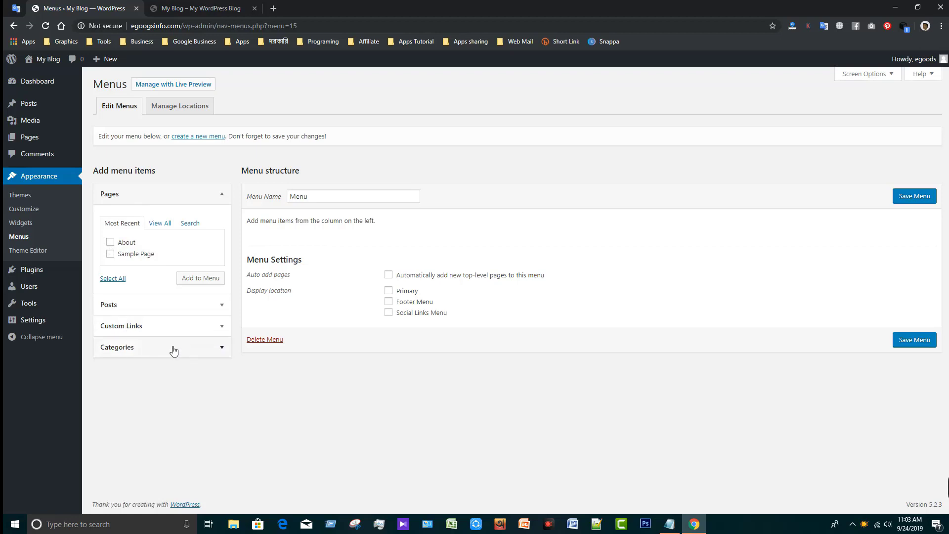
Add all post categories and subcategories to the new menu as menu items.
click(221, 195)
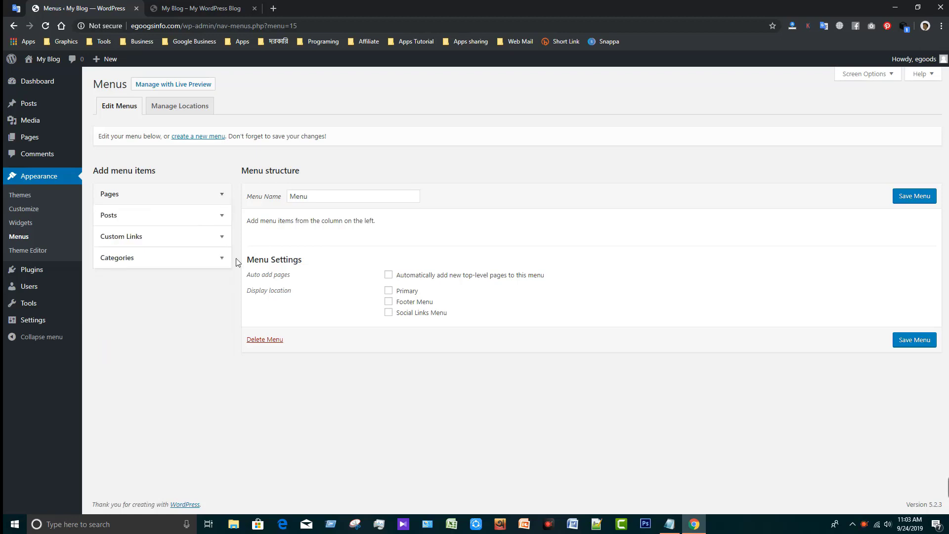
click(222, 258)
click(156, 288)
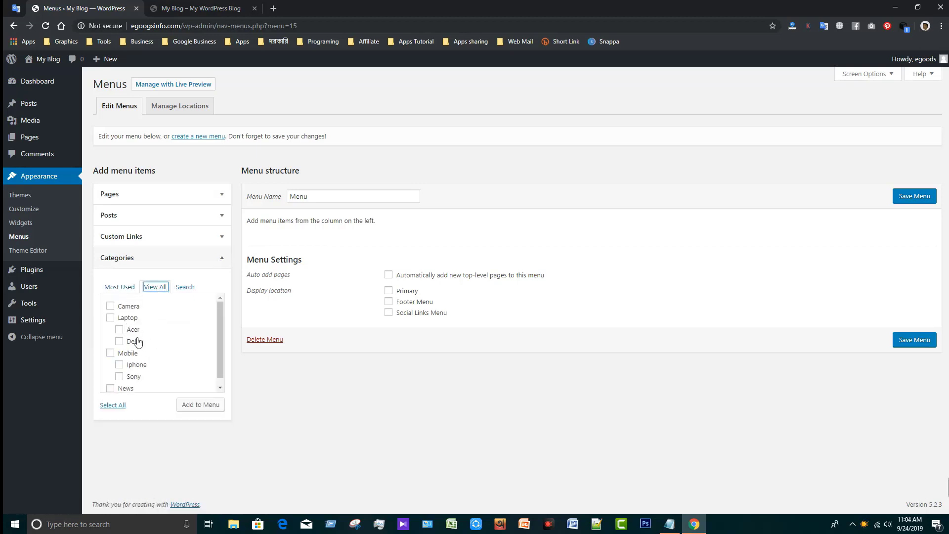
click(113, 406)
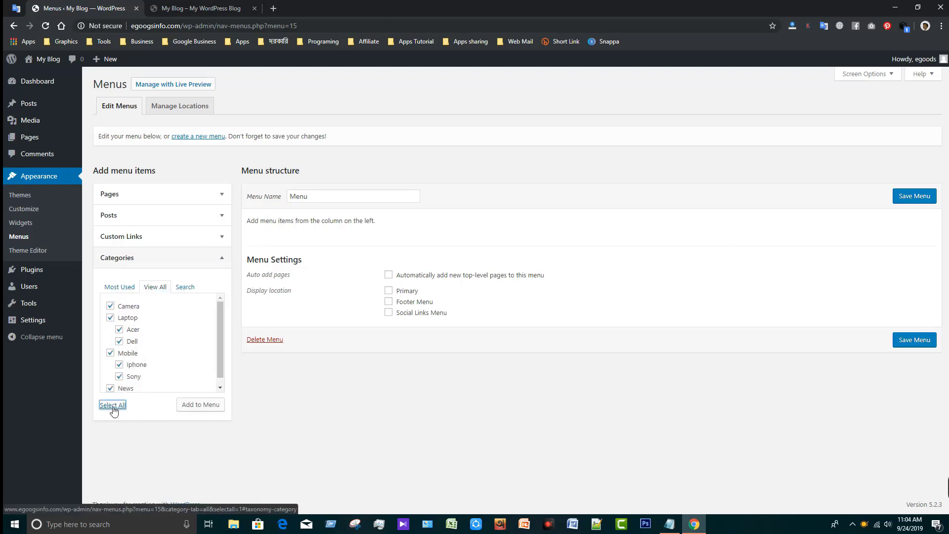
click(186, 407)
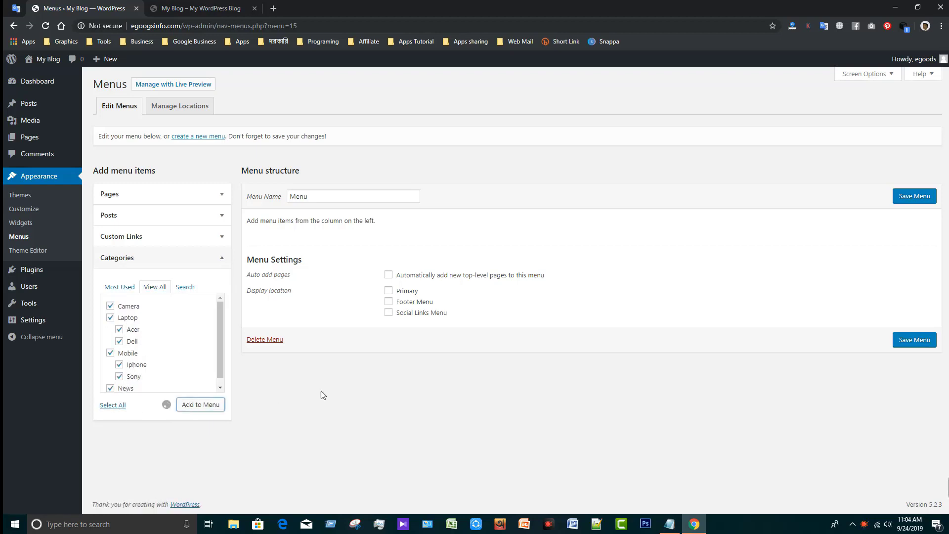
Set the menu to automatically add new top-level pages, assign it to the Primary display location and save it.
scroll(518, 382, down, 2)
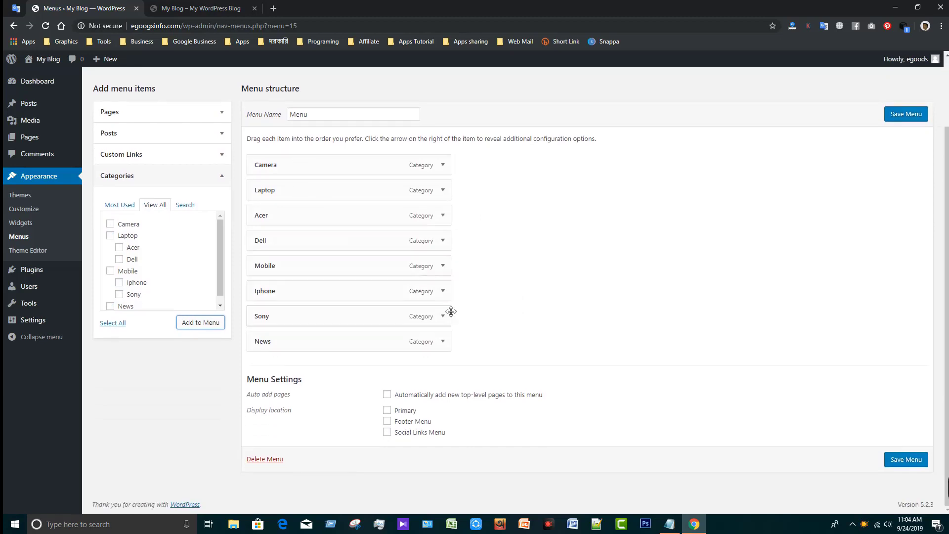
click(388, 396)
click(387, 411)
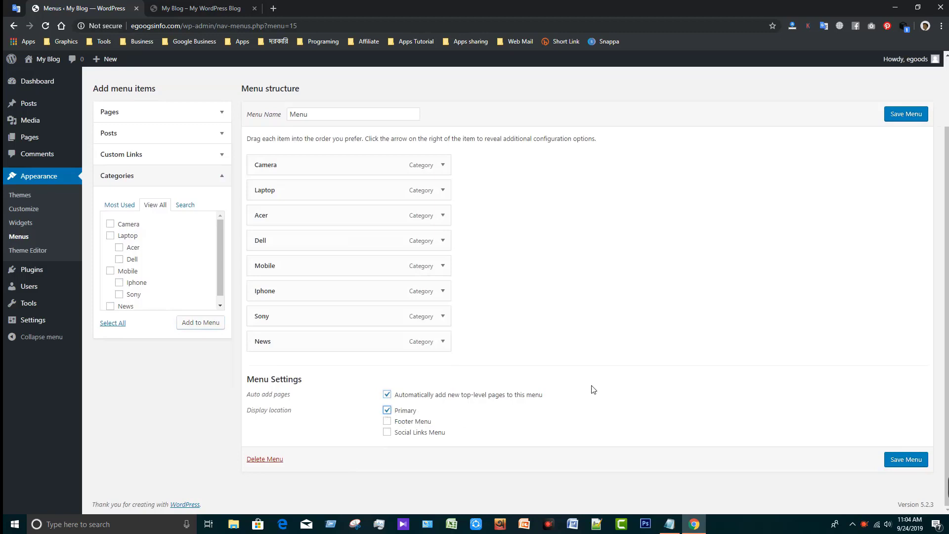
click(907, 117)
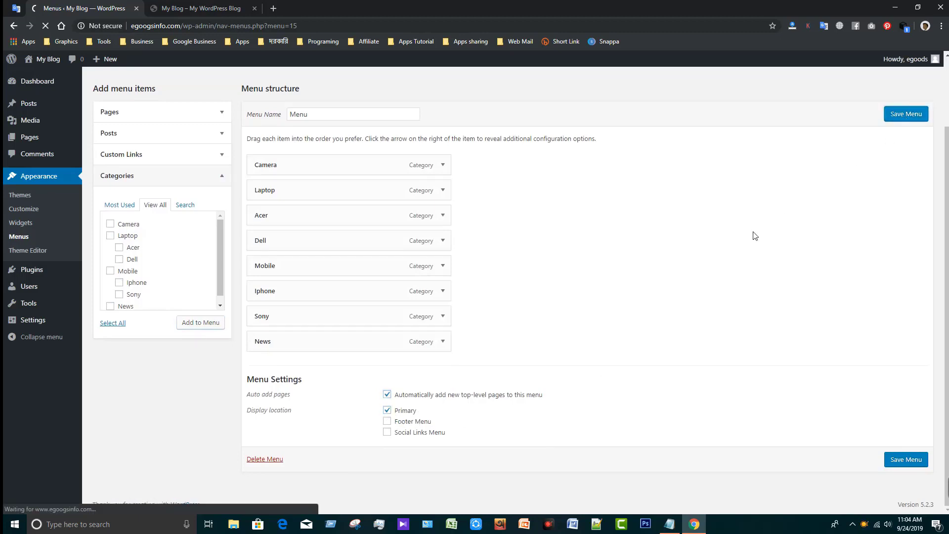
Reload the blog's front page to check how the navigation menu is displayed.
click(187, 9)
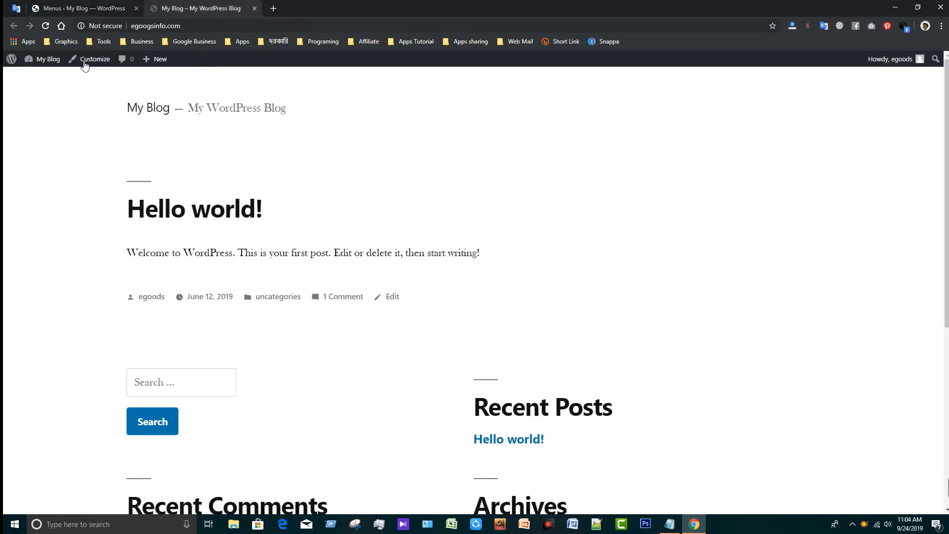
key(F5)
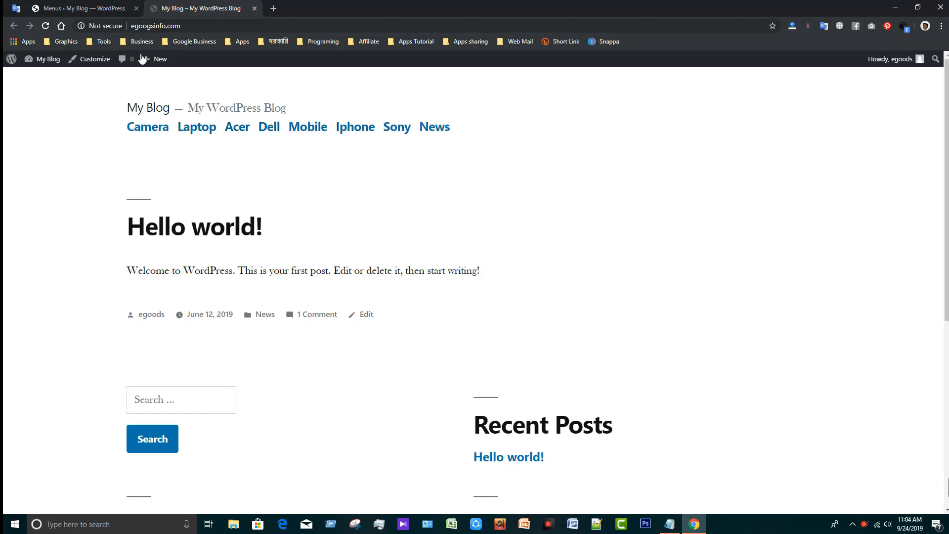
Nest Acer and Dell under Laptop, and Iphone and Sony under Mobile in the menu structure, and save the menu.
click(93, 10)
scroll(504, 392, down, 2)
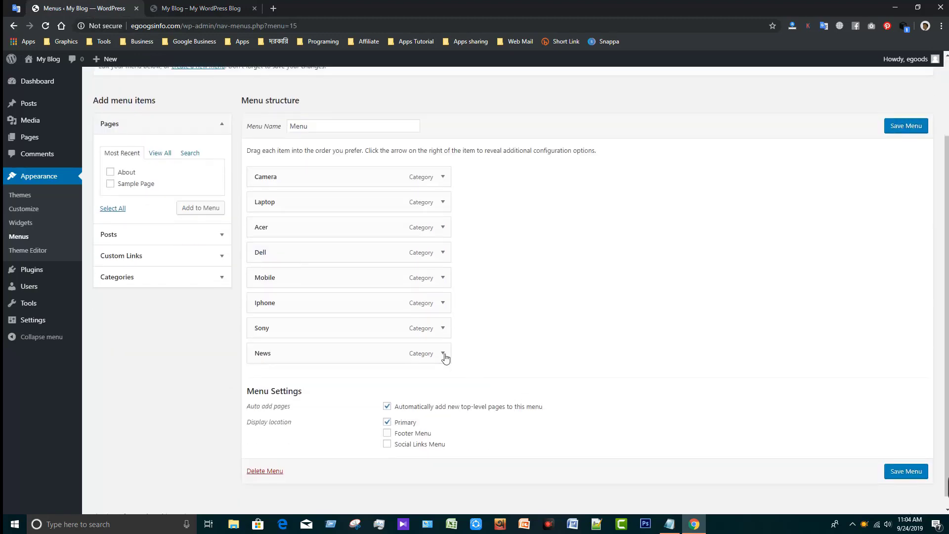
mouse_move(274, 292)
mouse_down()
mouse_move(290, 286)
mouse_move(272, 288)
mouse_up()
drag(274, 240, 281, 266)
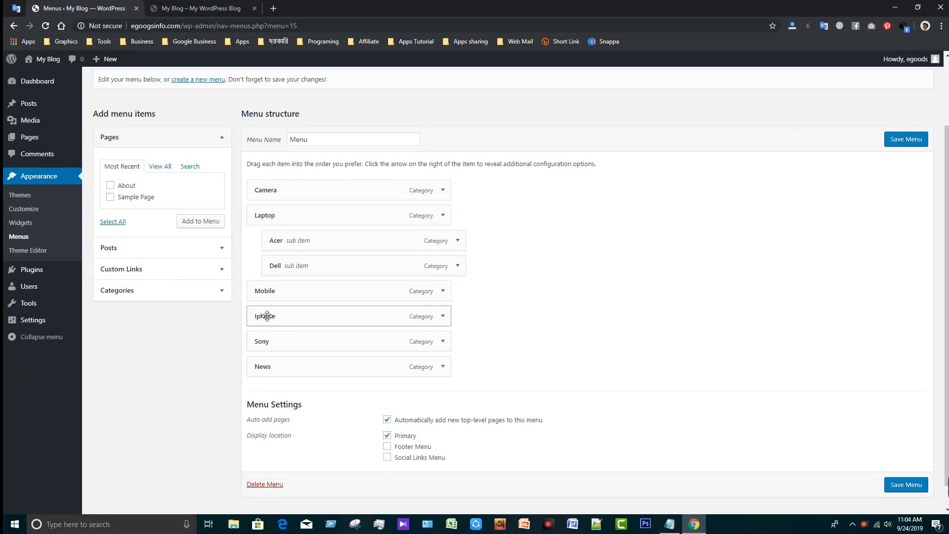
drag(269, 316, 279, 339)
click(905, 139)
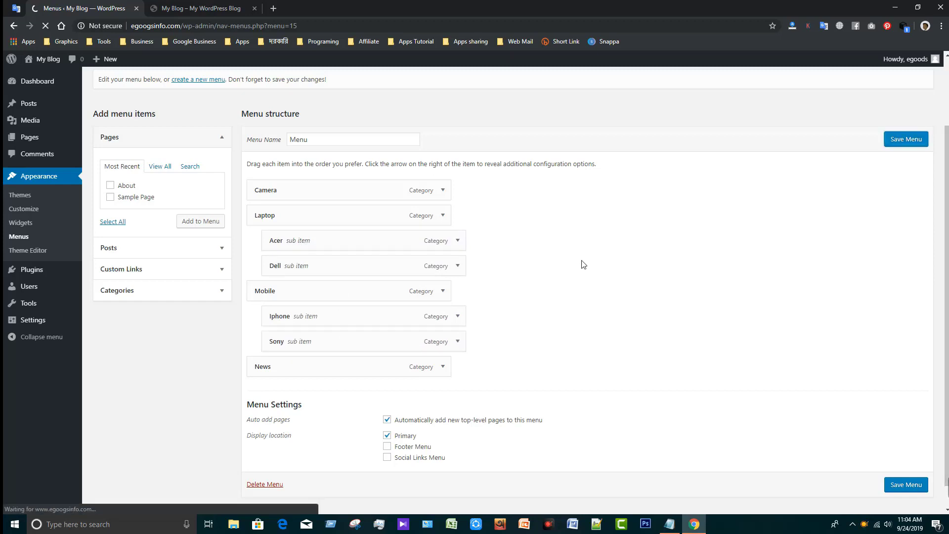
Refresh the live blog to check the nested Laptop and Mobile menu items.
click(201, 9)
click(46, 26)
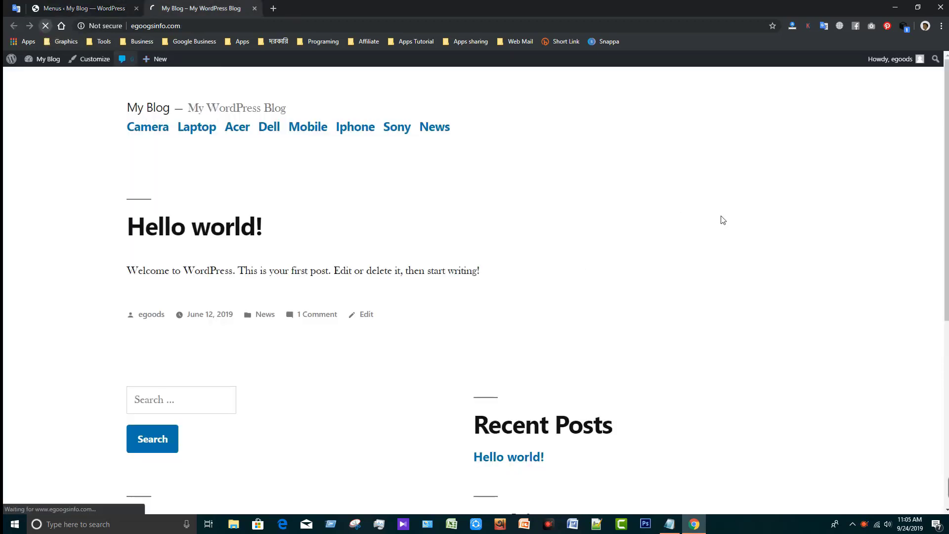